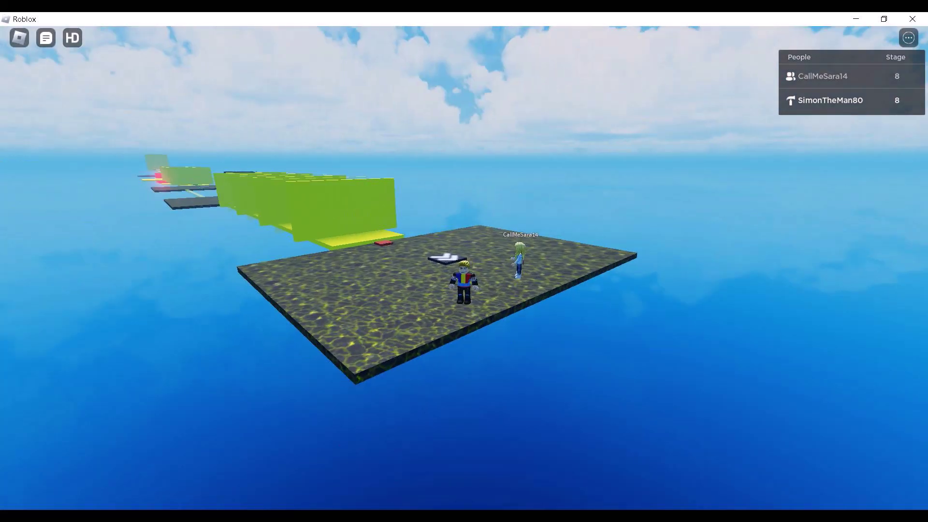
scroll(464, 261, up, 5)
key(Right)
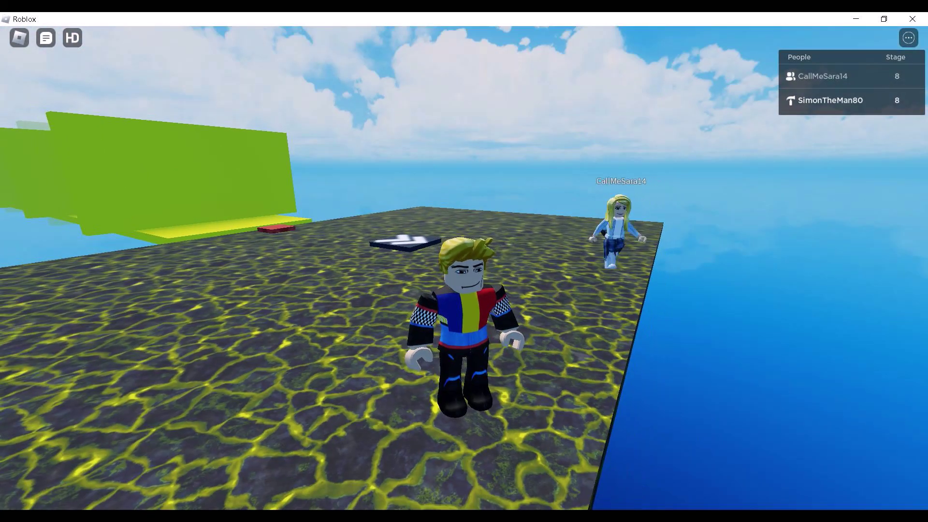
key(a)
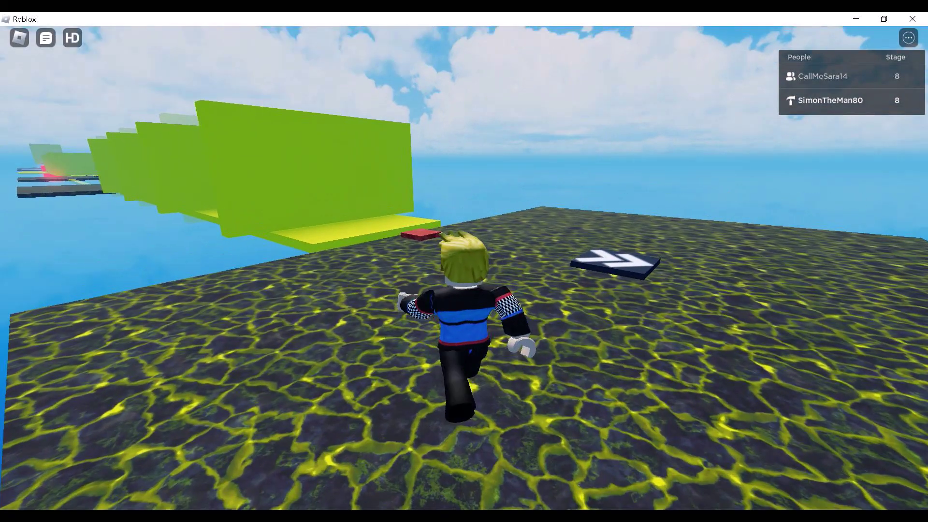
key(s)
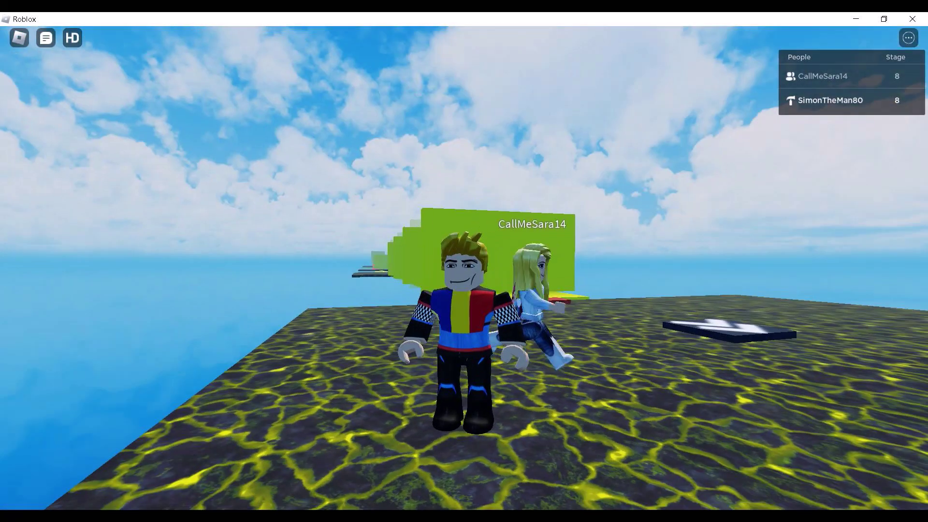
key(Page_Down)
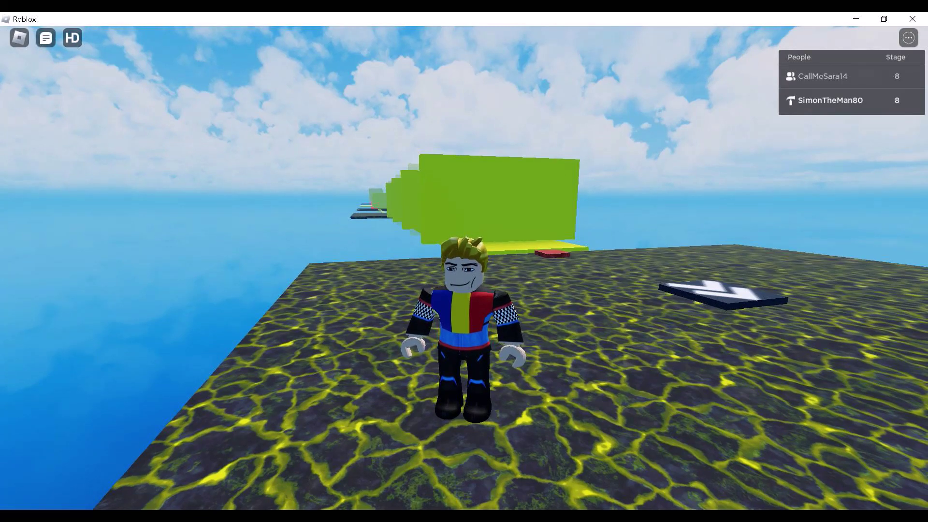
key(Page_Down)
scroll(463, 261, down, 5)
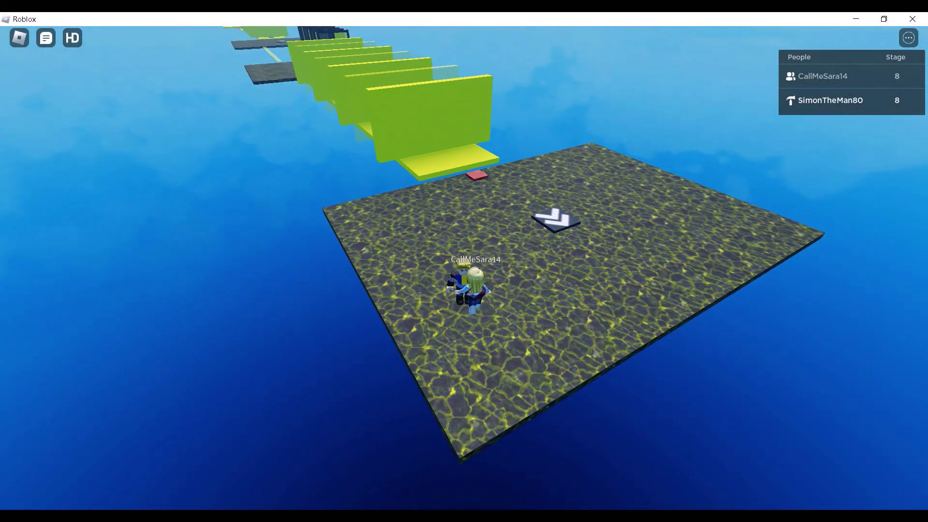
key(Page_Up)
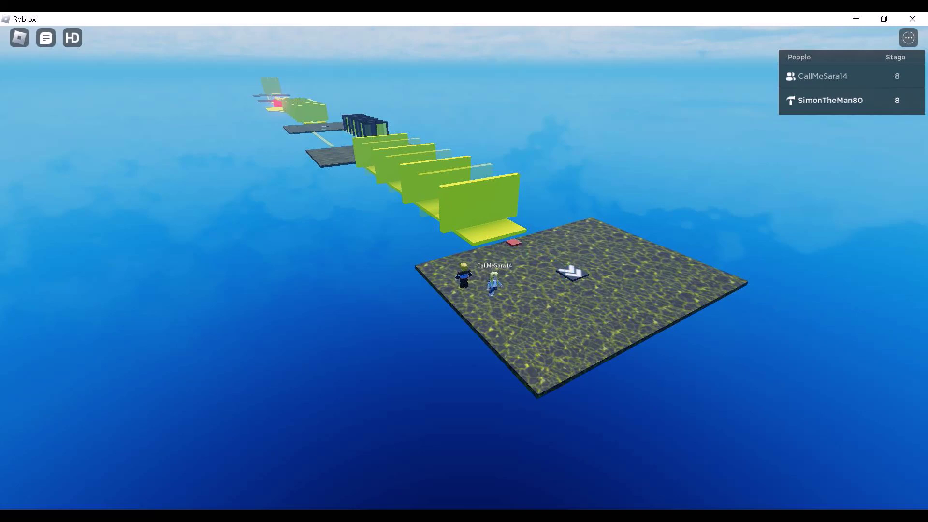
key(period)
key(period)
key(comma)
key(comma)
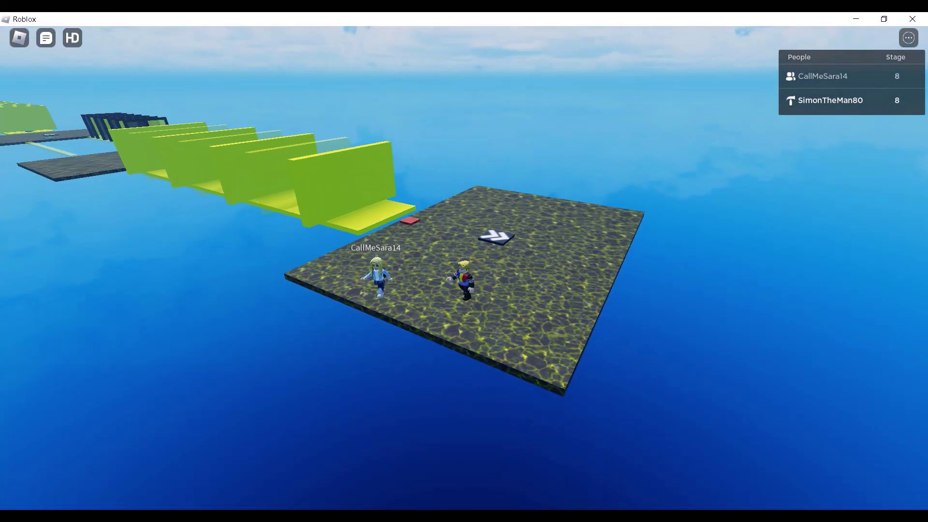
key(Page_Up)
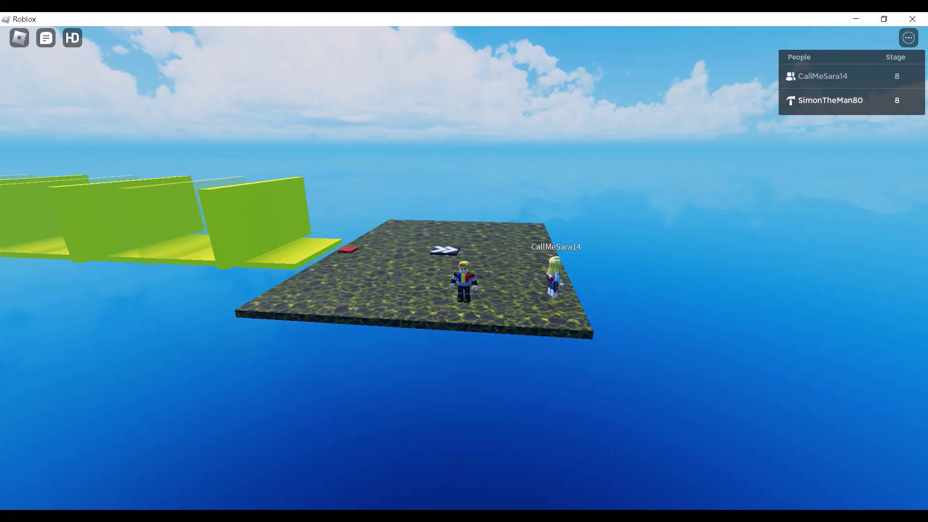
key(i)
key(i)
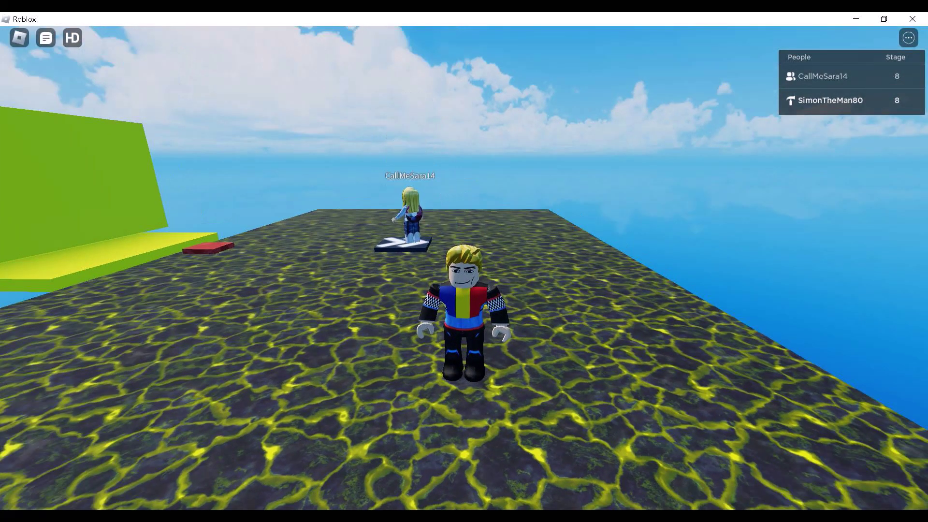
key(a)
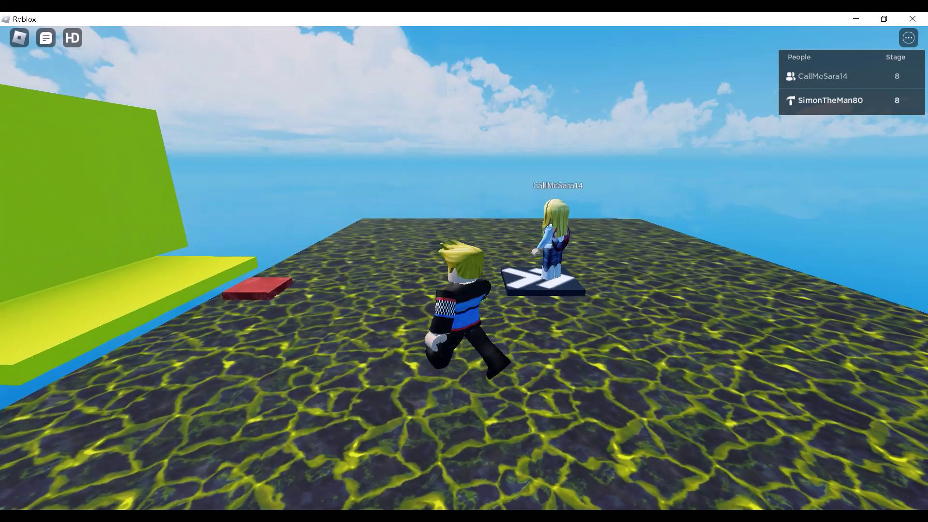
key(Right)
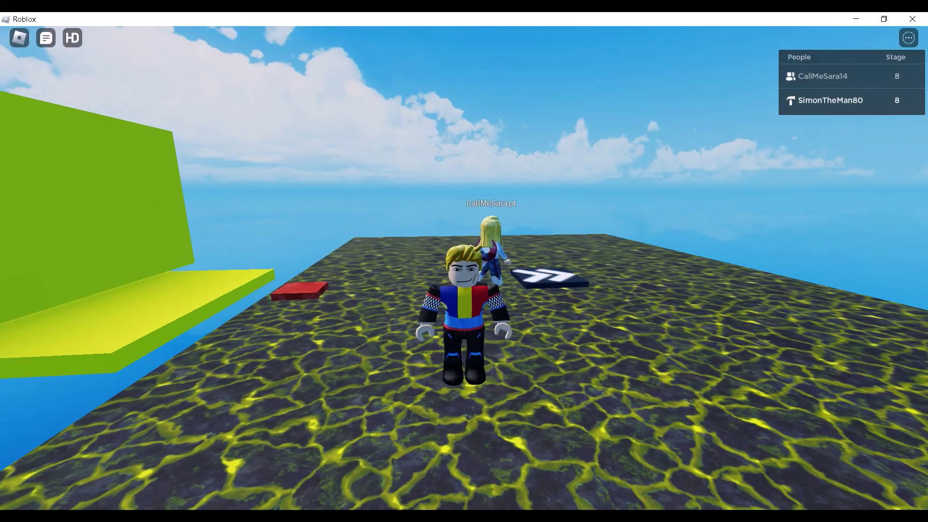
key(Right)
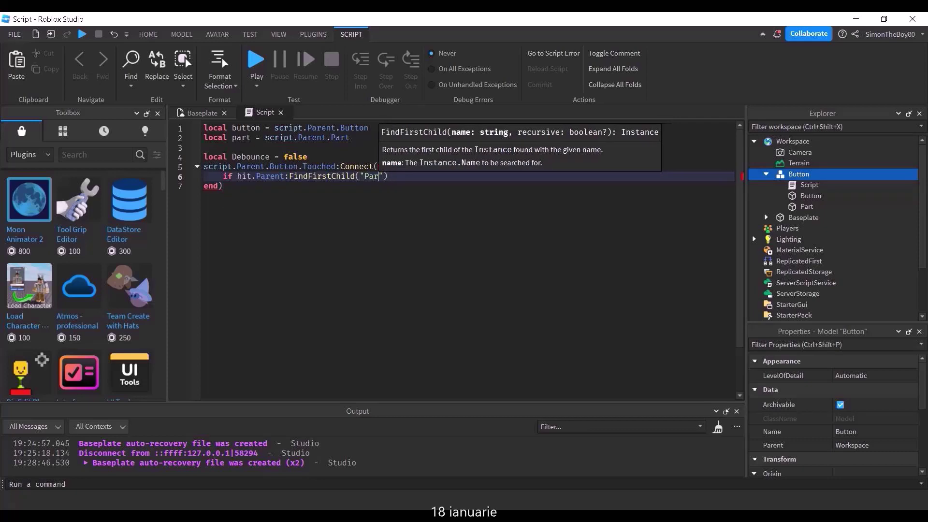
- Make the FindFirstChild check in the button's Touched function search for "Humanoid"
key(BackSpace)
key(BackSpace)
key(BackSpace)
text(Humanoid)
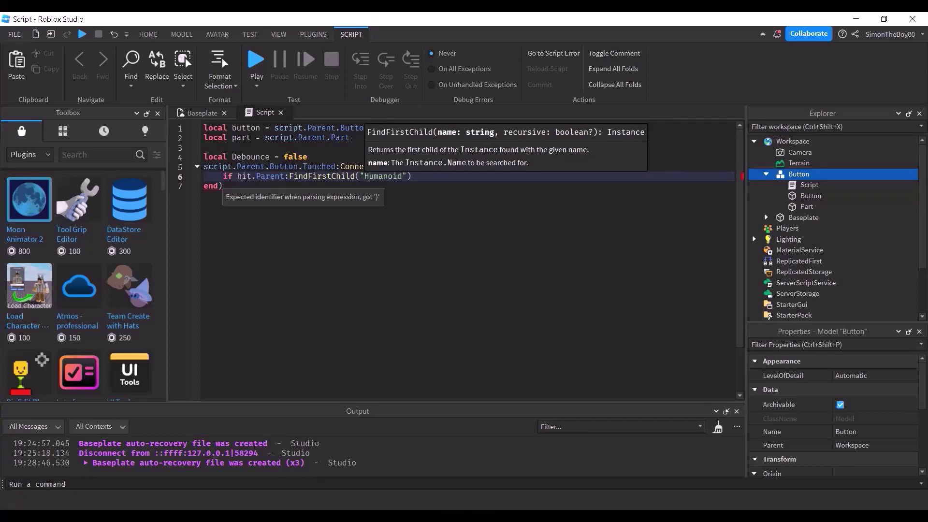
- Complete the Humanoid condition with a nested Debounce == false check that sets Debounce to false and button.BrickColor to BrickColor.new ("Bright red")
key(End)
text(then if Debounce == false then Debounce = false bu)
text(d)
key(Left)
key(Left)
key(Left)
key(Left)
key(Left)
key(Left)
key(Left)
key(Left)
key(Left)
key(Left)
key(Left)
key(Left)
text(.new)
key(Down)
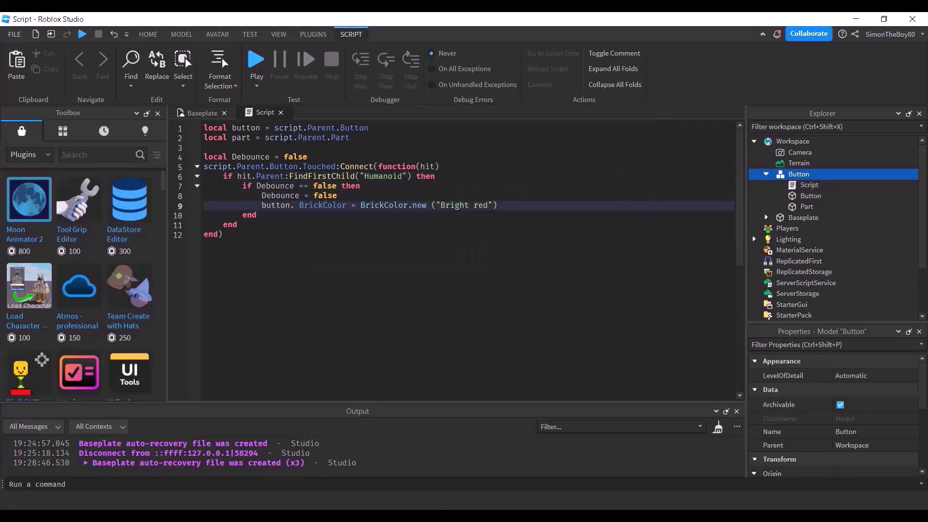
- Add lines to the nested condition that set part.CanCollide to false and Debounce to true
text(1 part.CanCollide = false  Debounce = false)
key(BackSpace)
key(BackSpace)
key(BackSpace)
key(BackSpace)
key(BackSpace)
text(true)
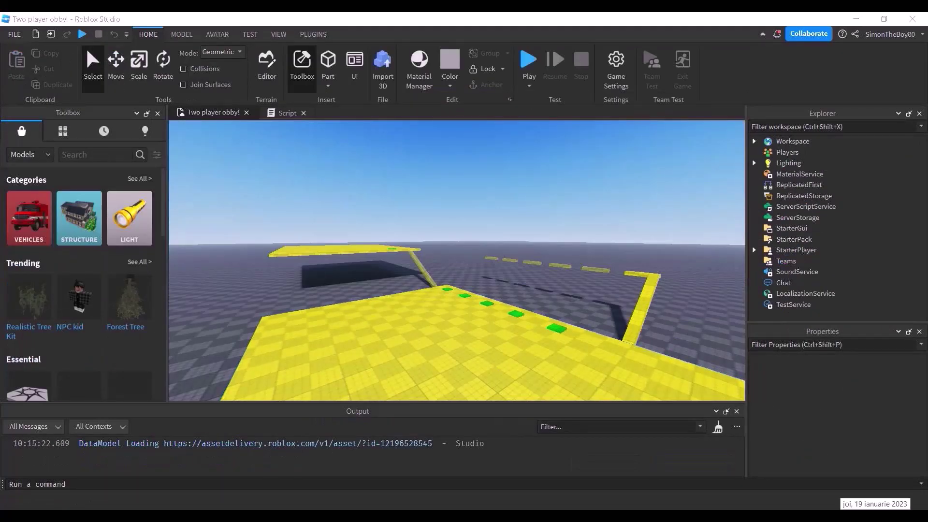
- Check the current date in the system calendar and close it
key(super+alt+d)
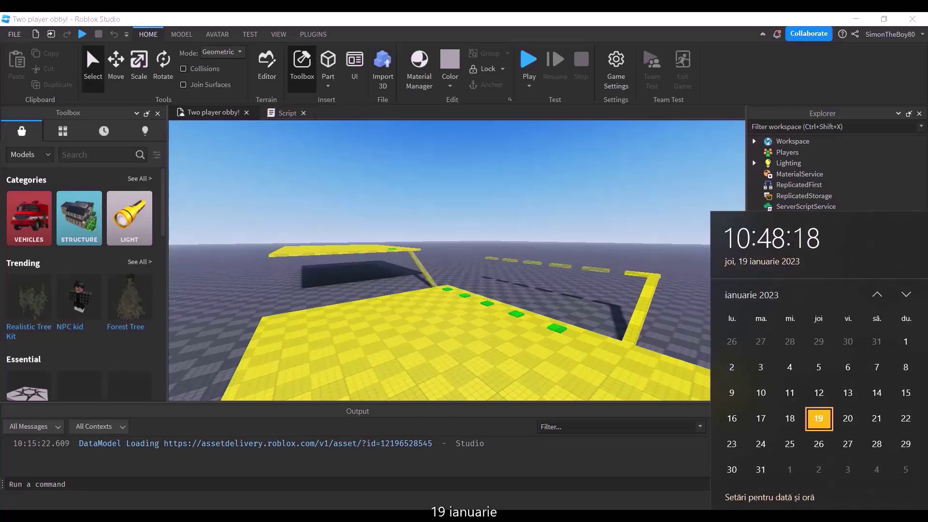
key(Escape)
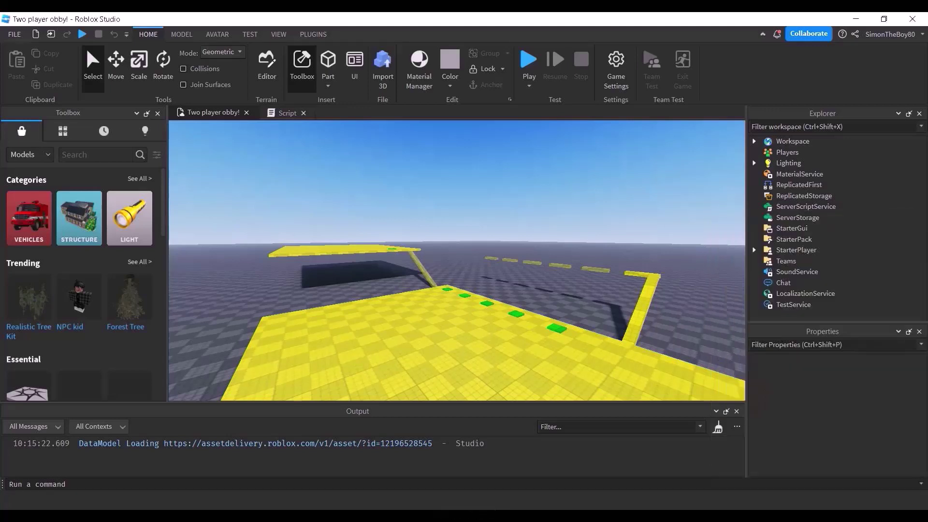
- Examine the obby's yellow platforms, row of green buttons, connecting beam and stepping parts from several sides
key(s)
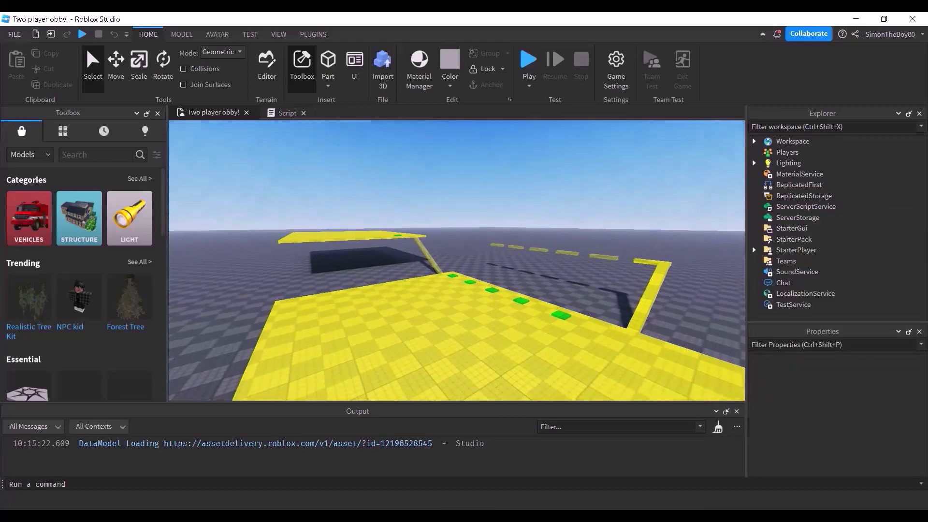
key(w)
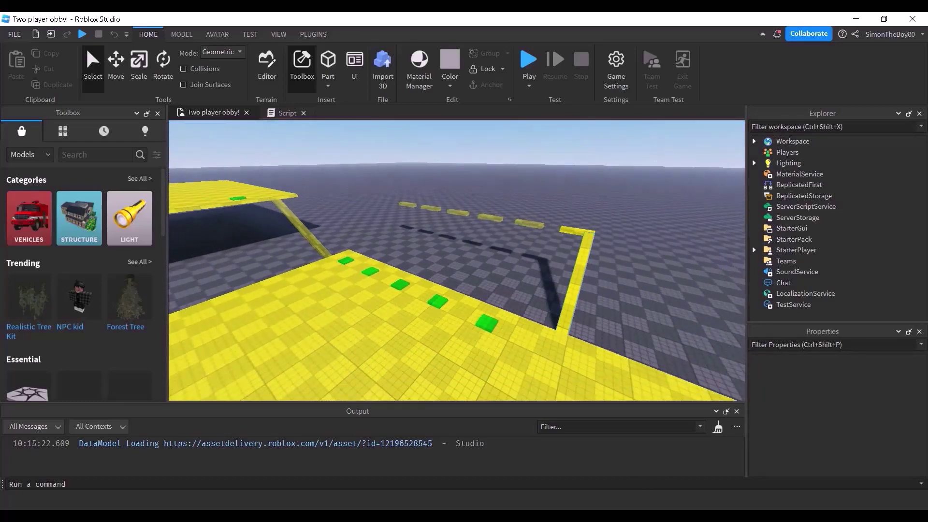
click(435, 314)
key(a)
key(s)
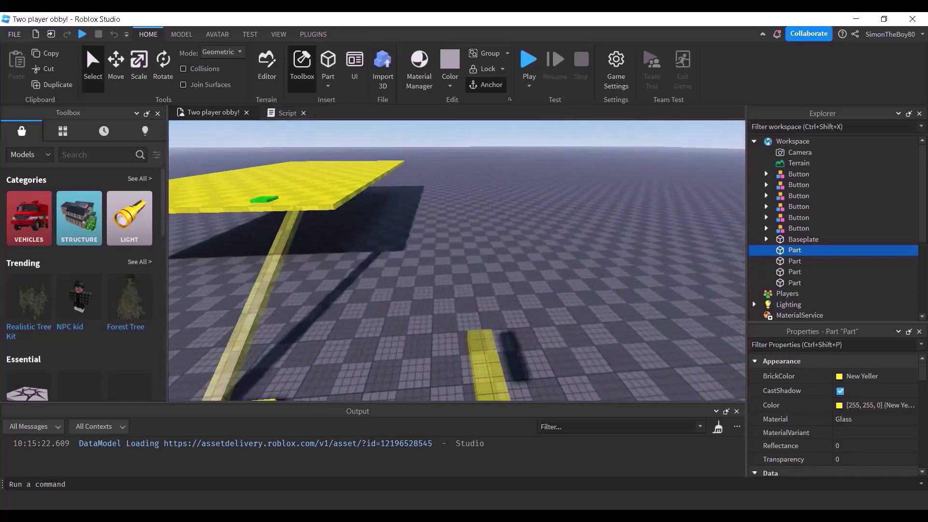
key(a)
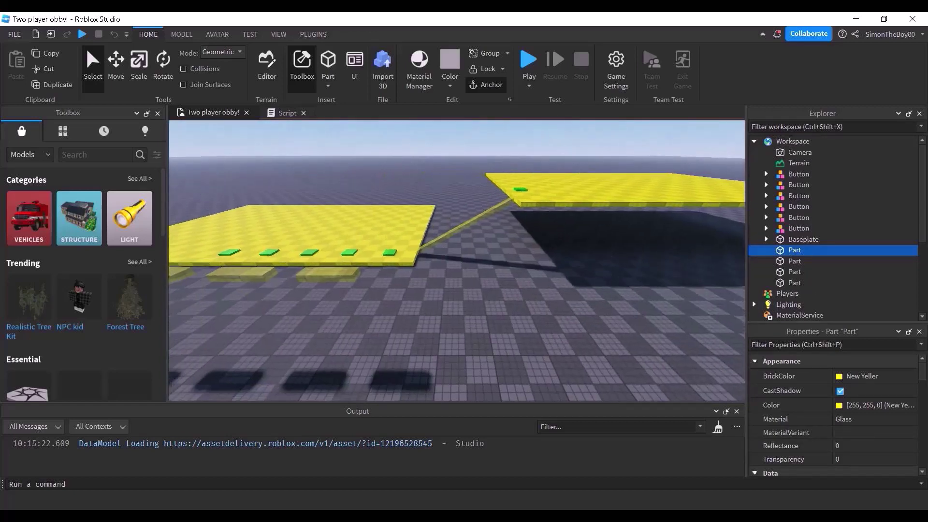
key(a)
key(w)
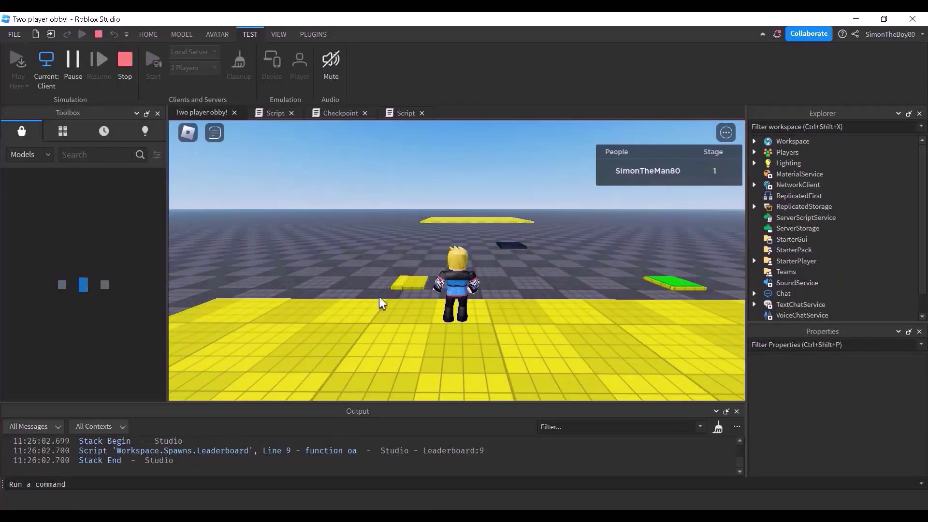
- Playtest the green button beside the yellow platform by stepping on it and crossing to the small yellow part
key(d)
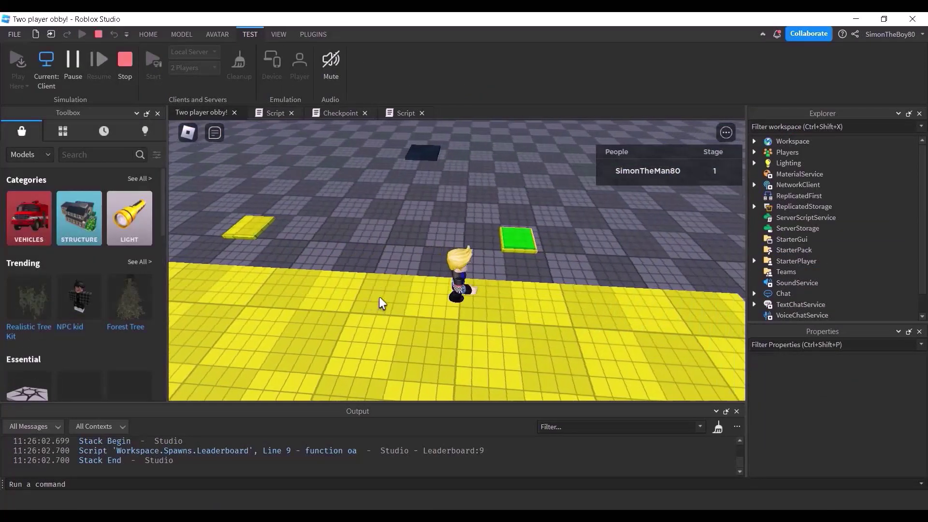
key(w)
key(a)
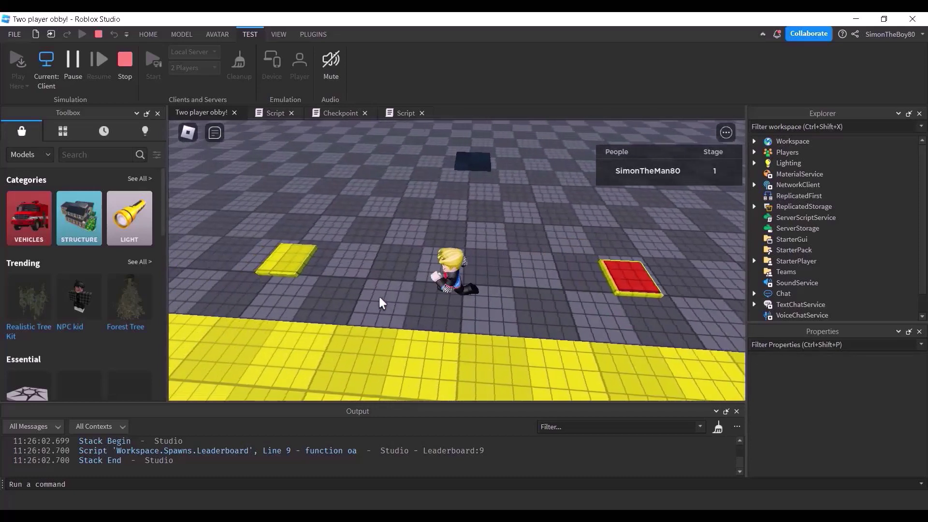
key(a)
key(d)
key(a)
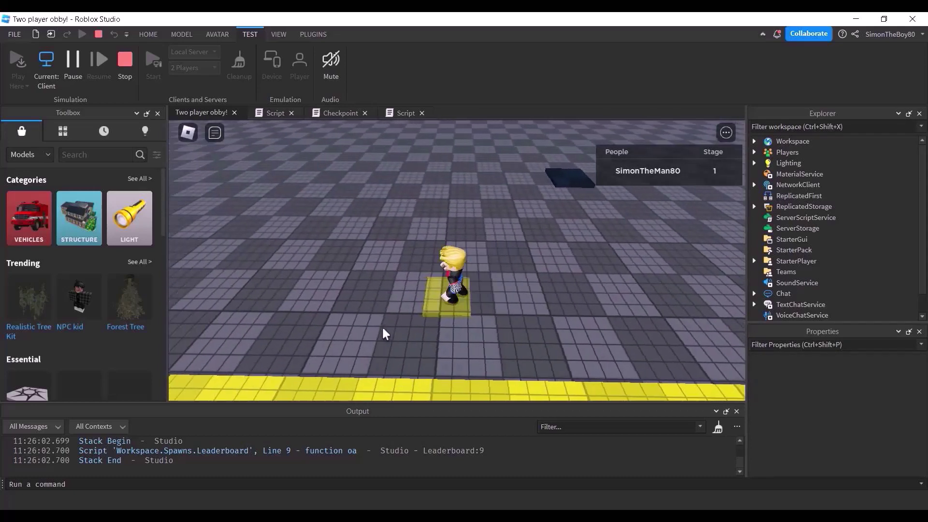
- Jump the test character from the small yellow part back to the yellow-edged button beside the platform
key(s)
key(d)
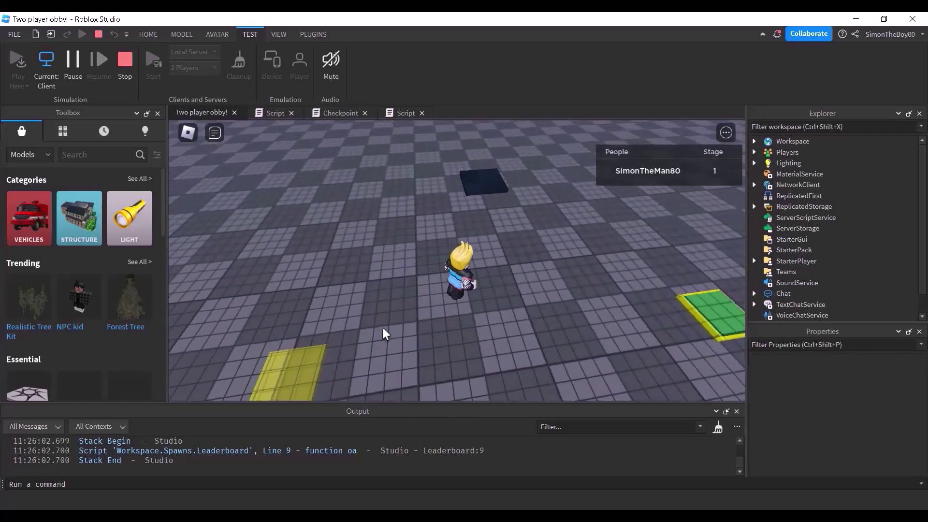
key(Right)
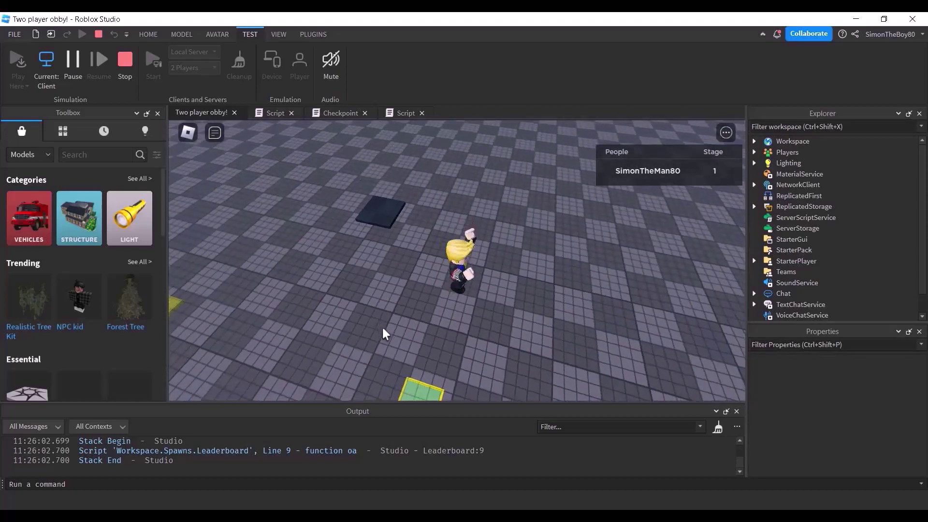
key(Right)
key(s)
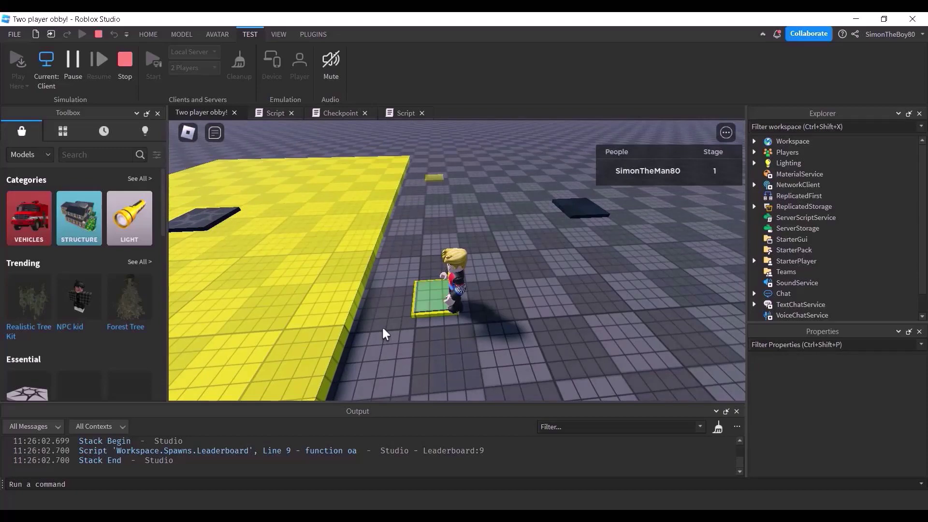
key(w)
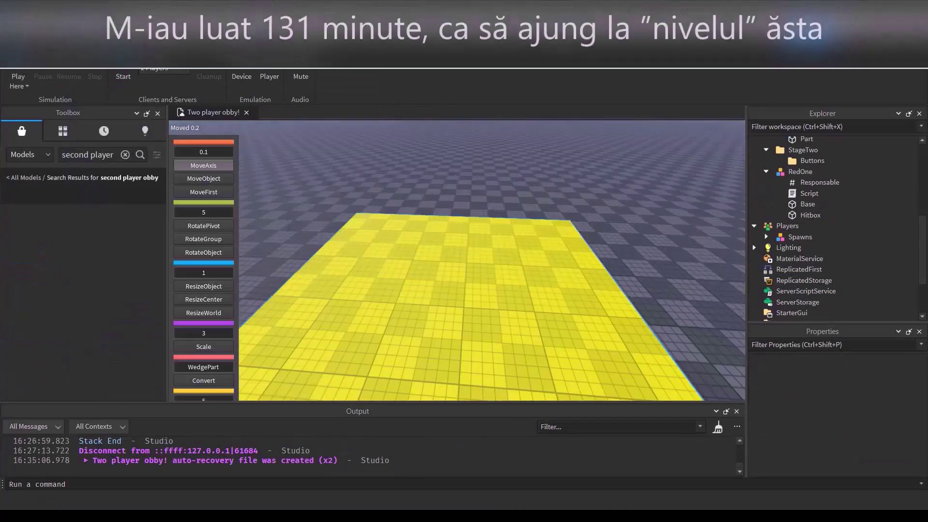
scroll(491, 261, down, 5)
right_drag(492, 261, 464, 183)
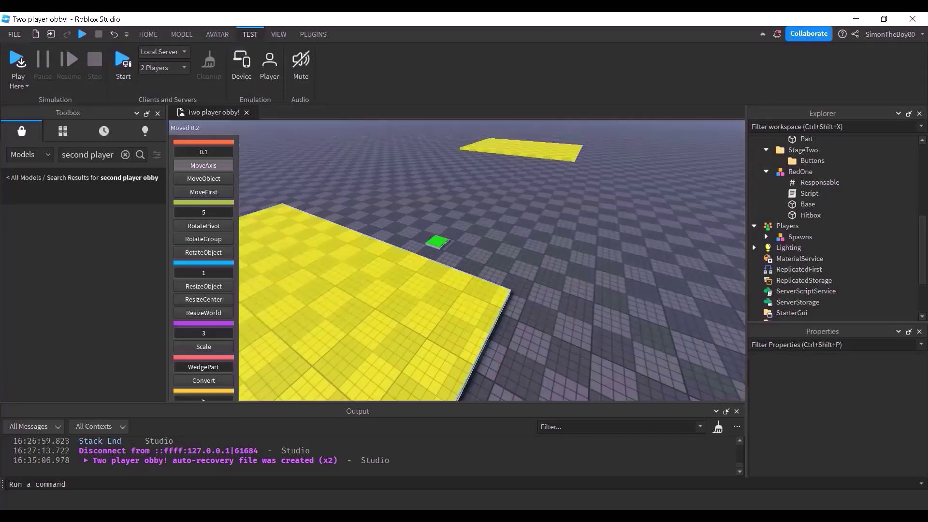
click(475, 302)
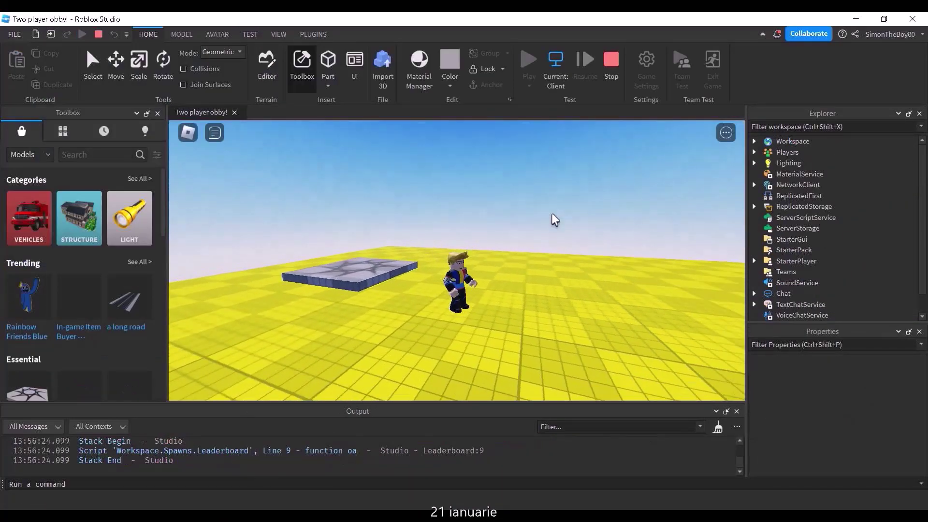
- Playtest the row of green buttons along the platform's edge by running the character over them
key(d)
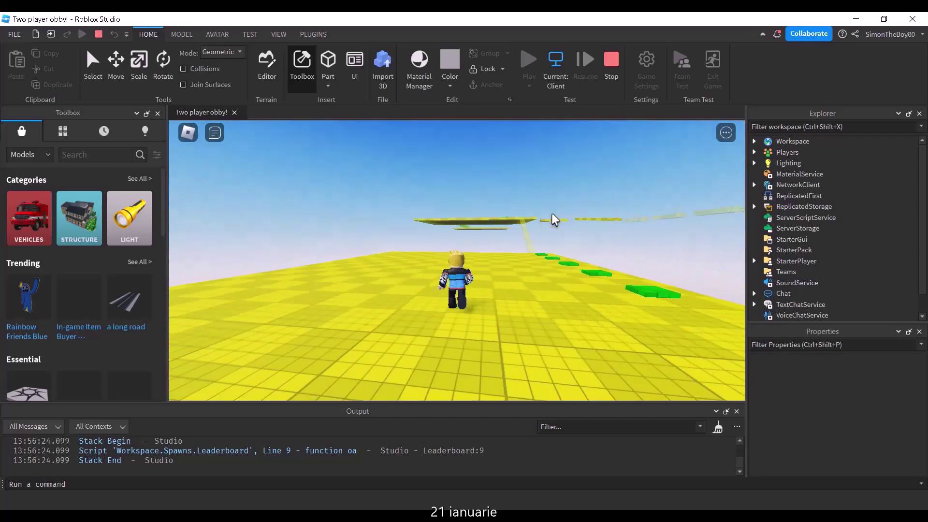
key(w)
key(w)
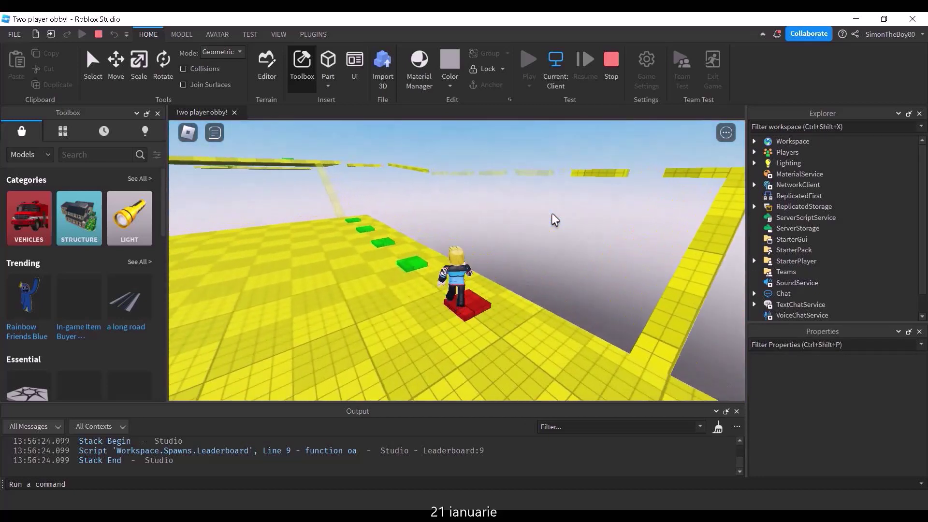
key(w)
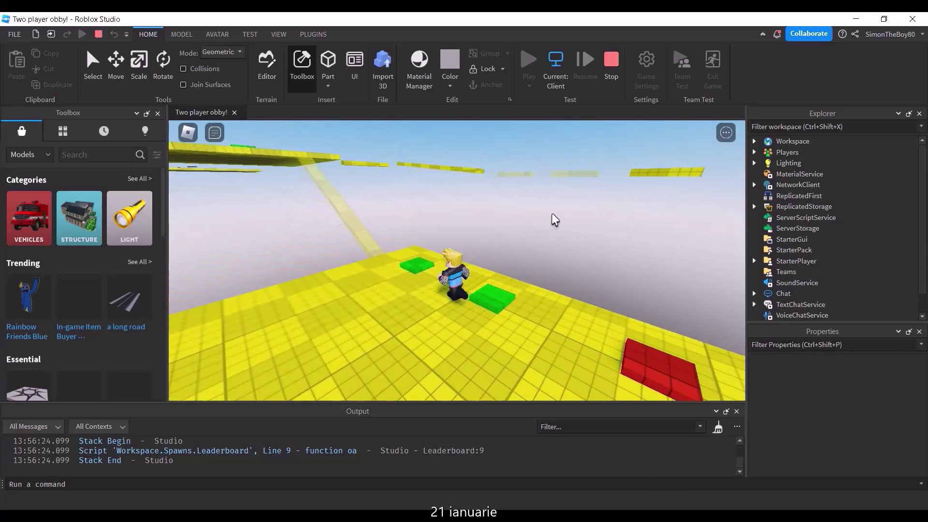
key(s)
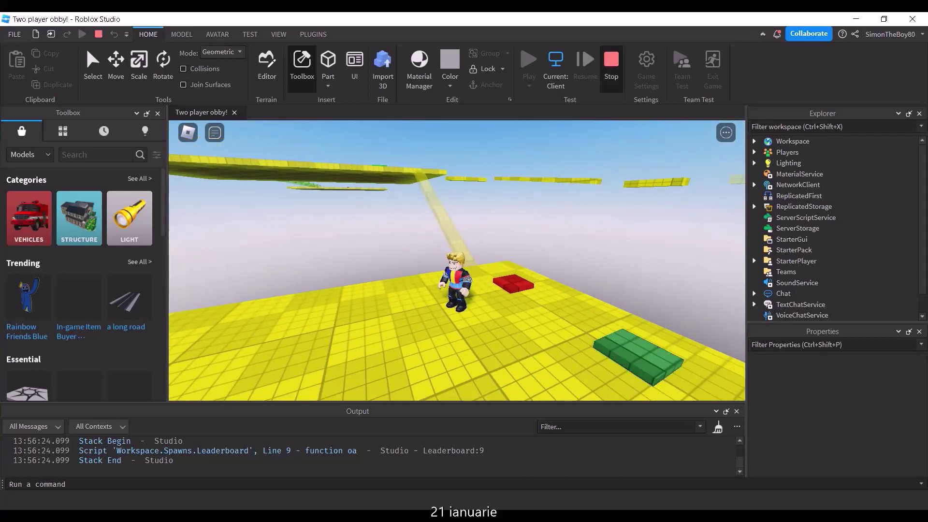
- Stop the playtest and delete both BaseLAst parts from StageTwo's Blue folder
key(shift+F5)
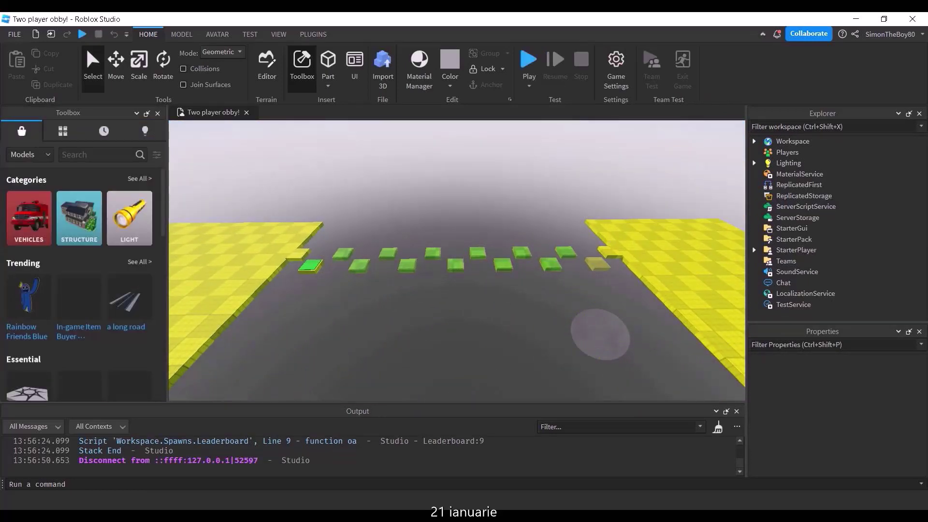
key(a)
click(399, 250)
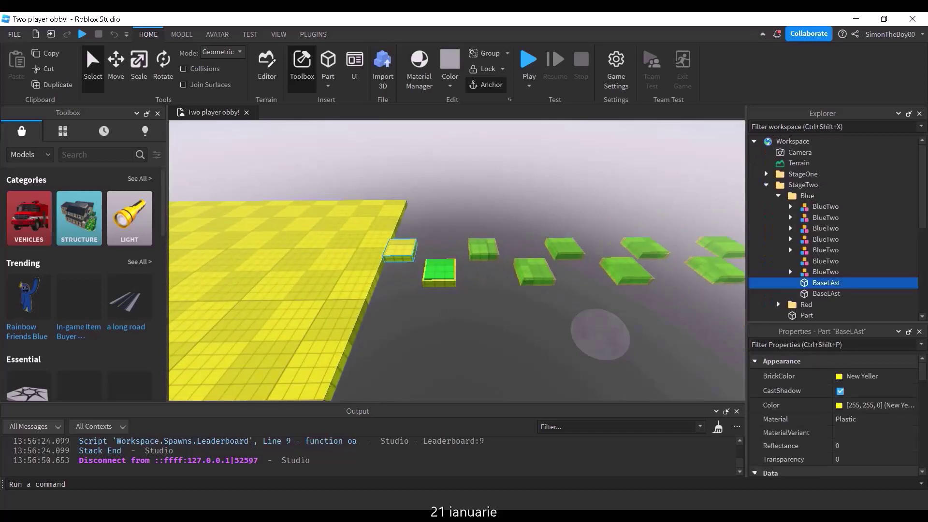
key(Delete)
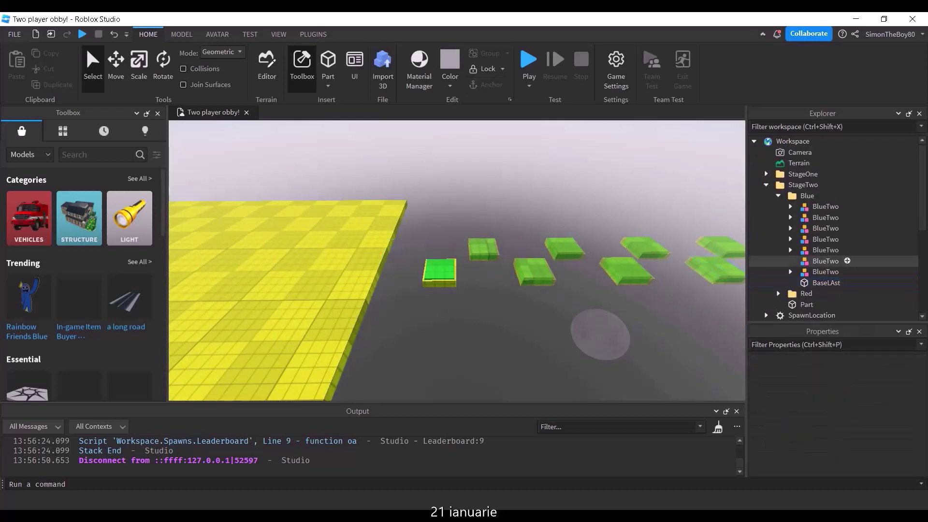
click(826, 283)
key(Delete)
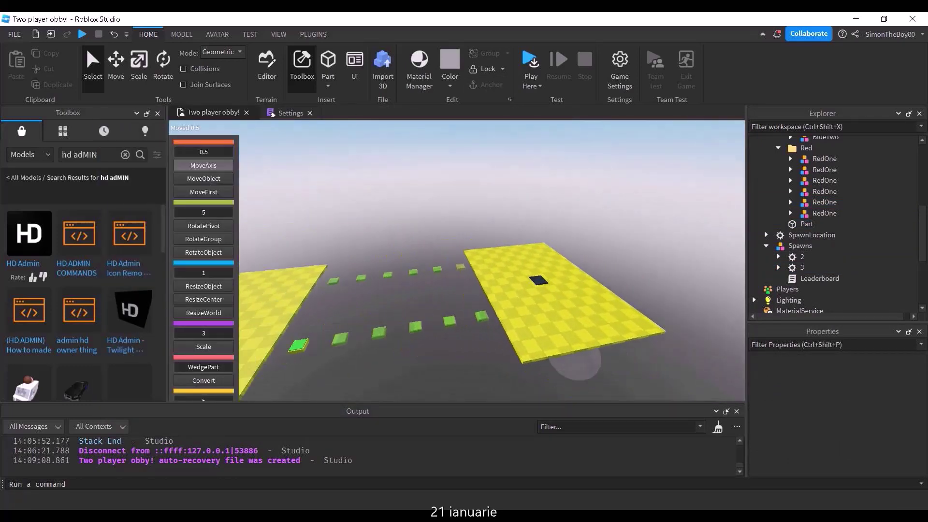
right_drag(574, 360, 531, 355)
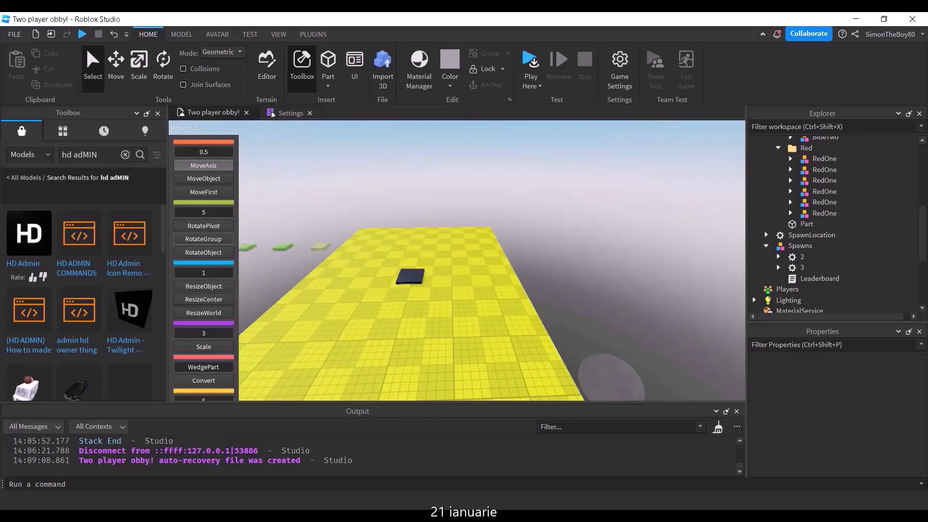
key(ctrl+d)
right_drag(604, 368, 383, 275)
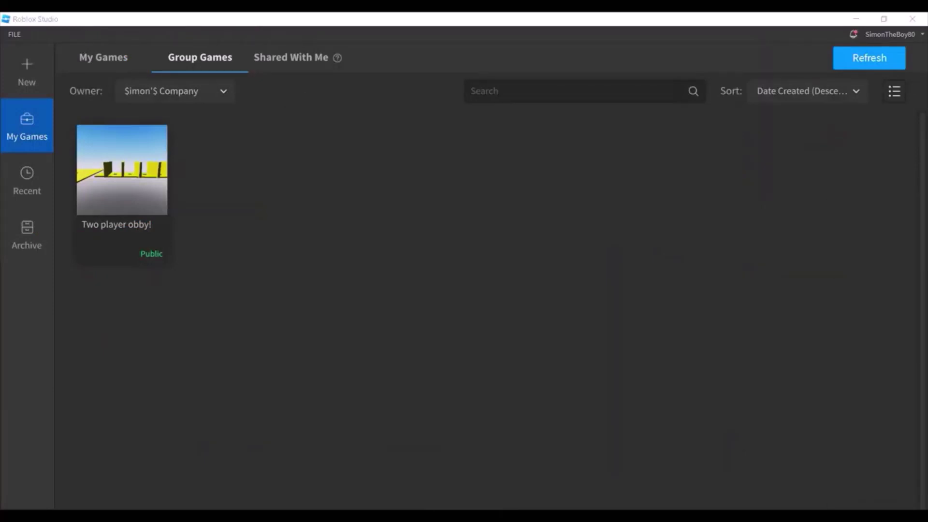
key(super+alt+d)
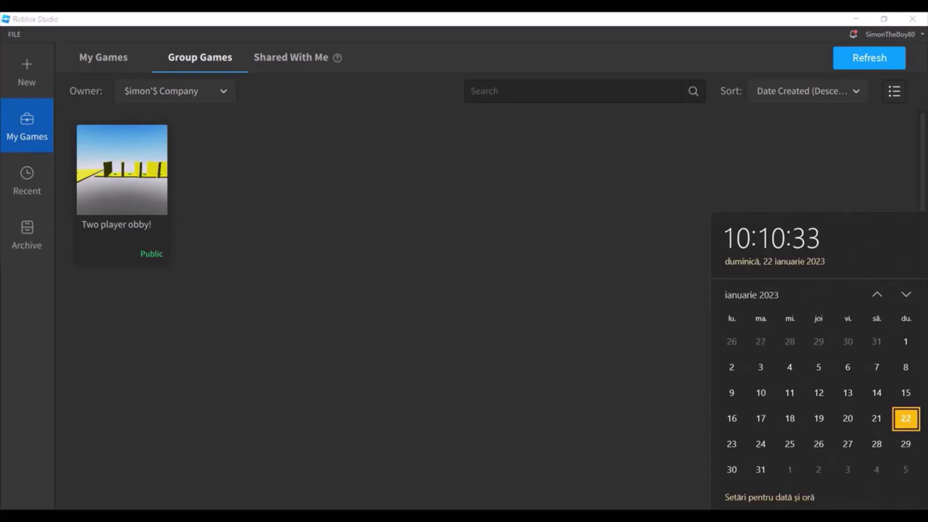
key(Escape)
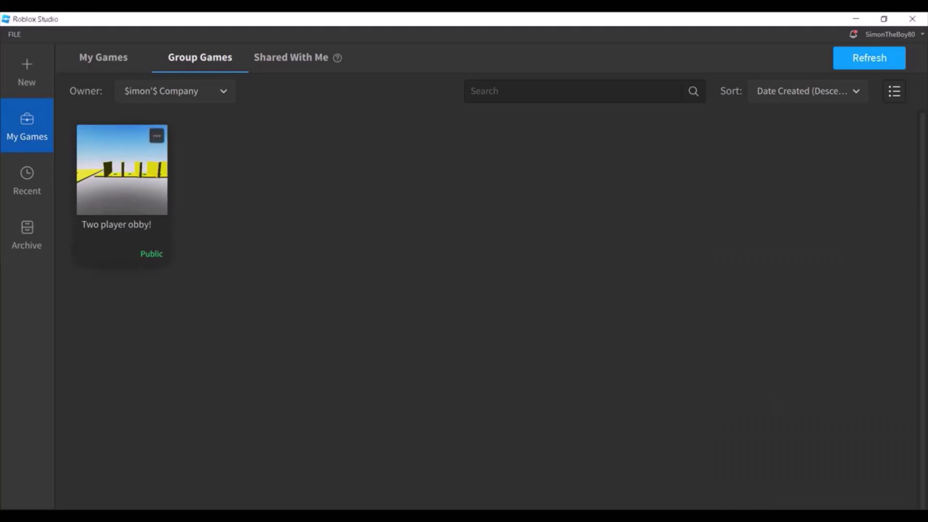
- Open the "Two player obby!" place from the group games for editing
click(122, 169)
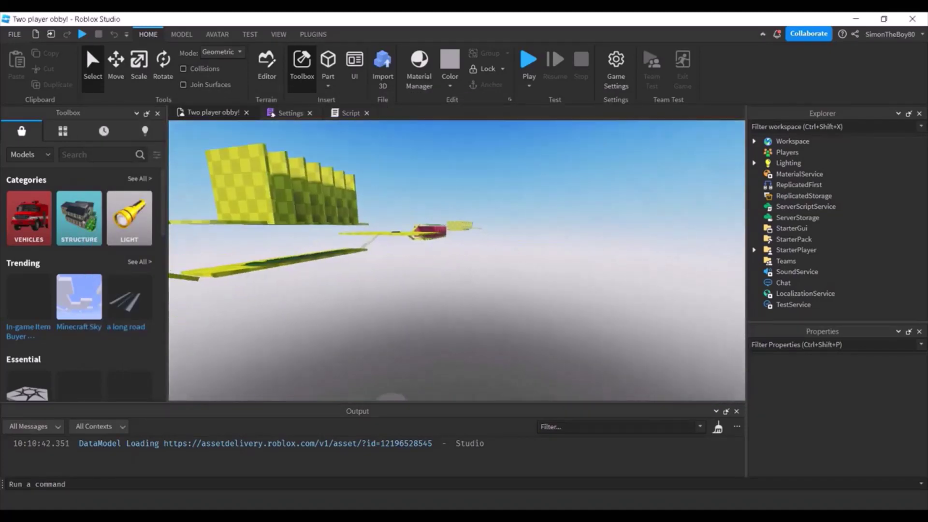
click(483, 299)
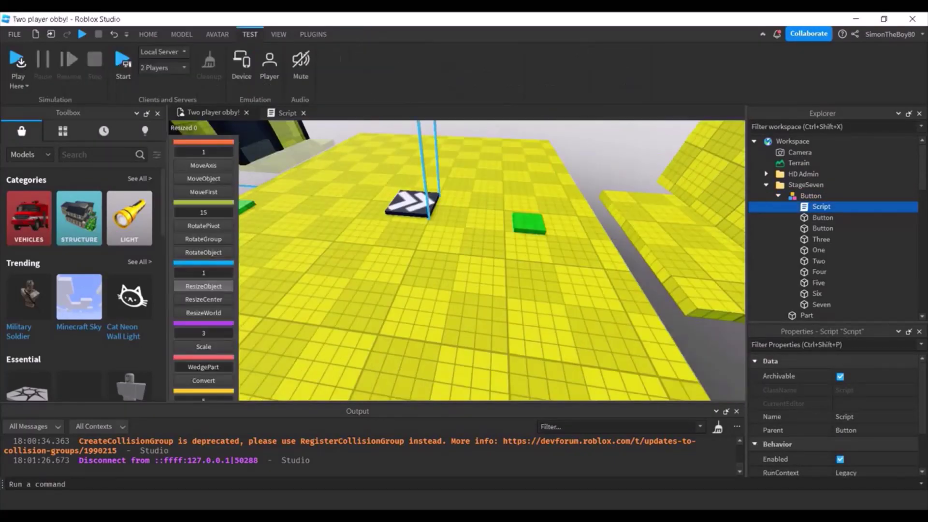
key(F5)
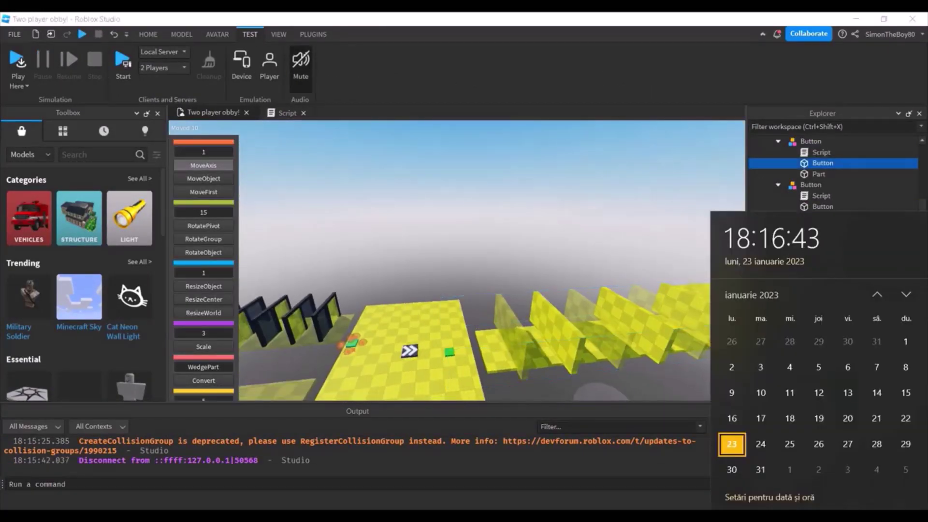
key(Escape)
click(291, 194)
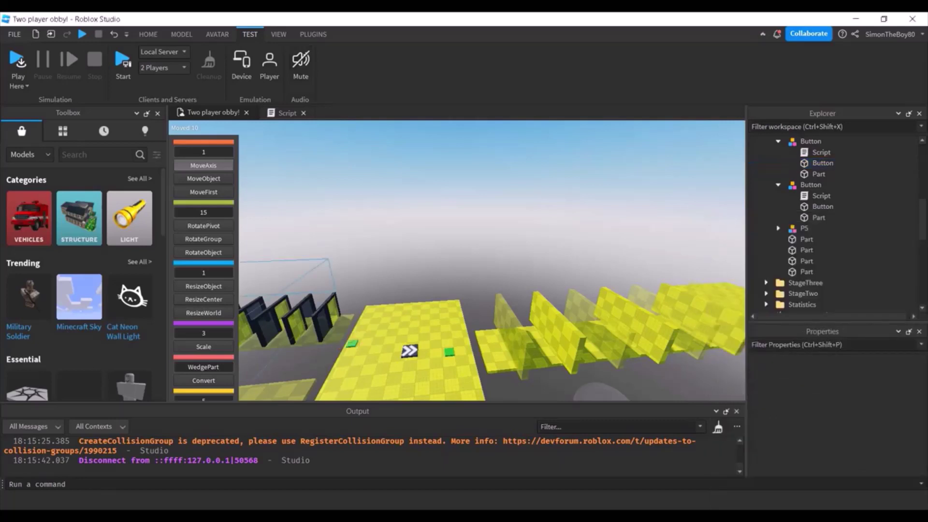
click(268, 466)
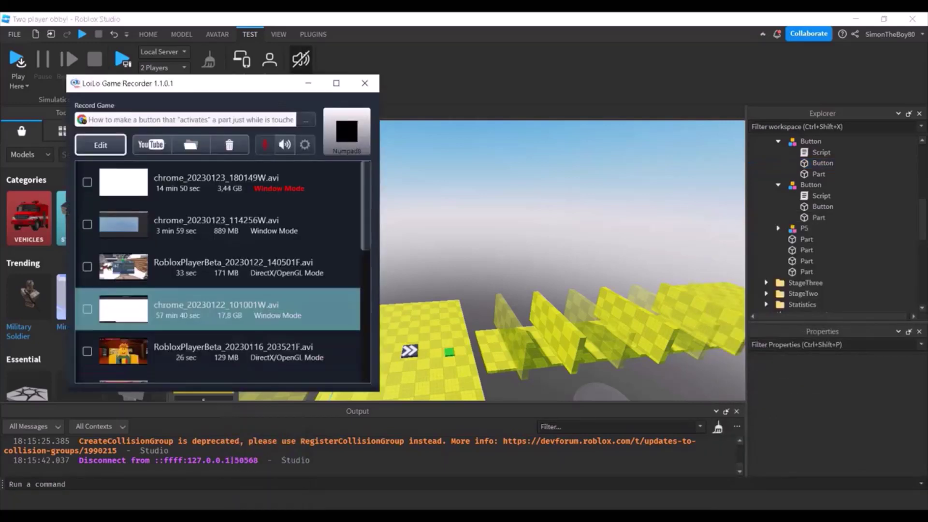